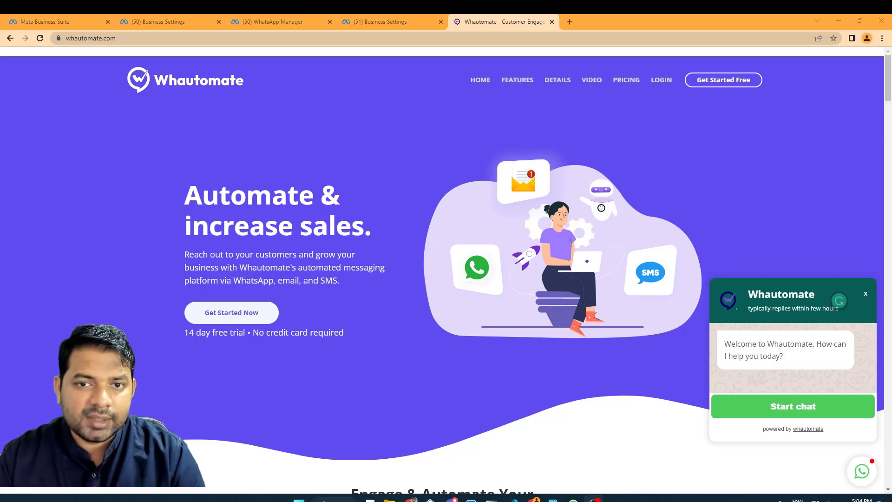
# - Go to business.facebook.com/commerce/ in the browser
pyautogui.click(404, 42)
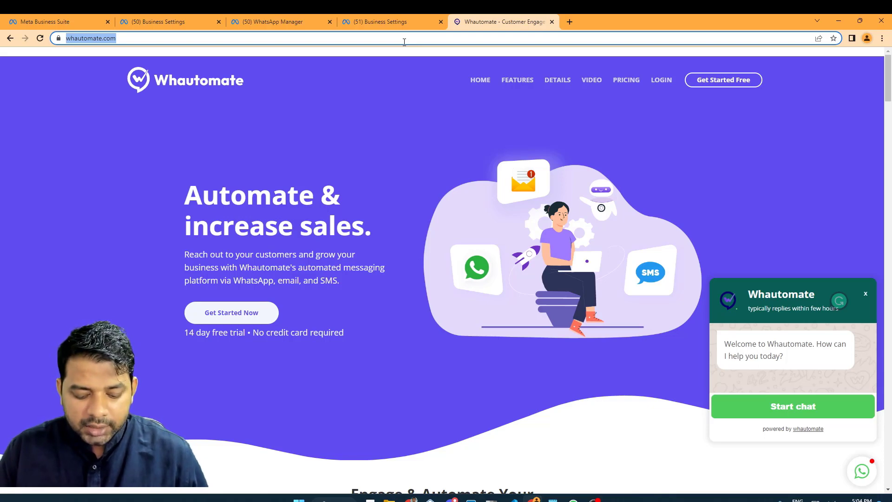
pyautogui.write('business.f')
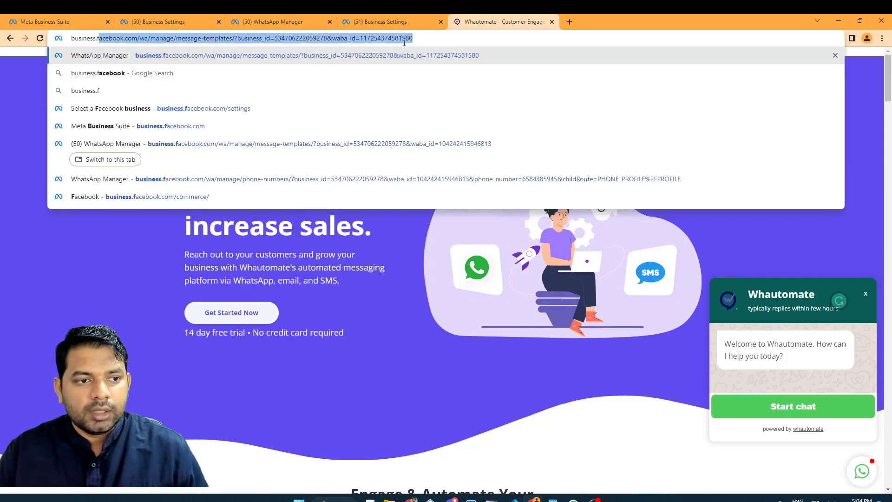
pyautogui.write('acebook')
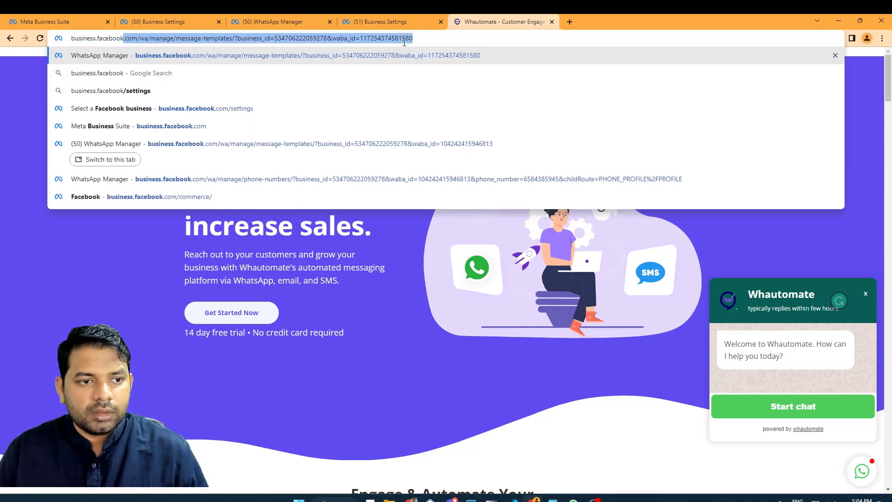
pyautogui.write('.com/commer')
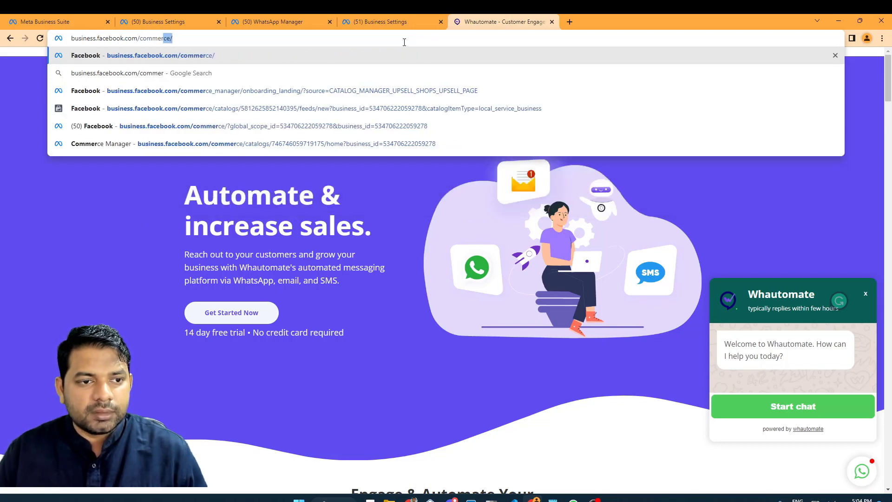
pyautogui.write('ce/')
pyautogui.press('Return')
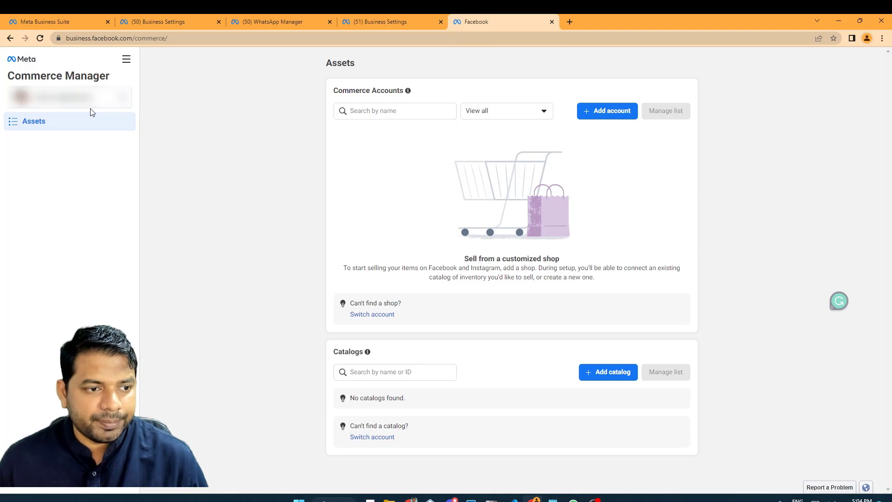
# - Switch Commerce Manager to the Whautomate business account
pyautogui.click(42, 95)
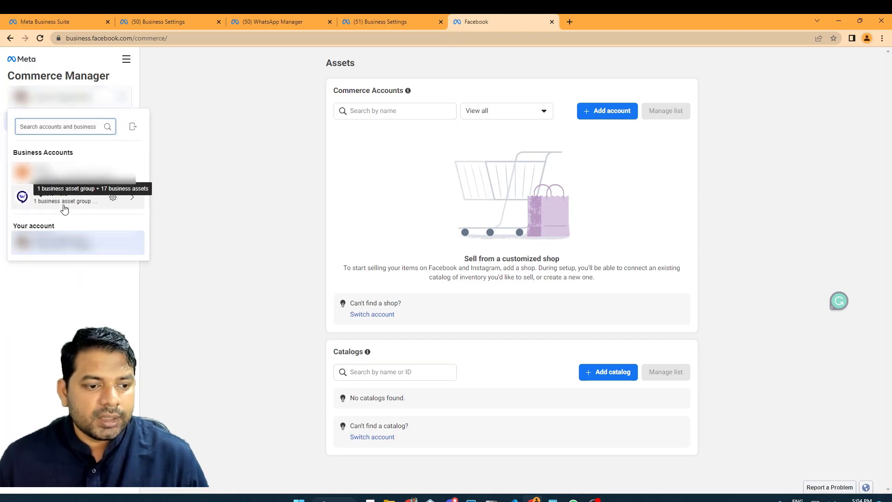
pyautogui.moveTo(65, 209)
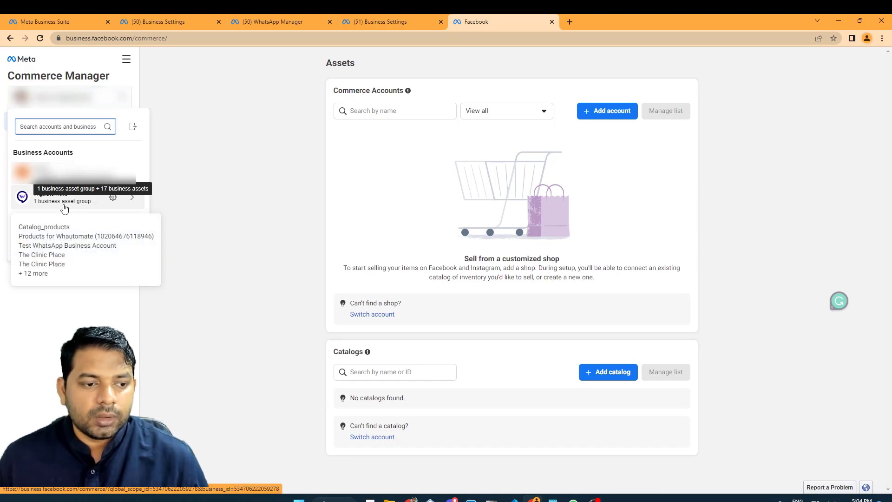
pyautogui.click(64, 204)
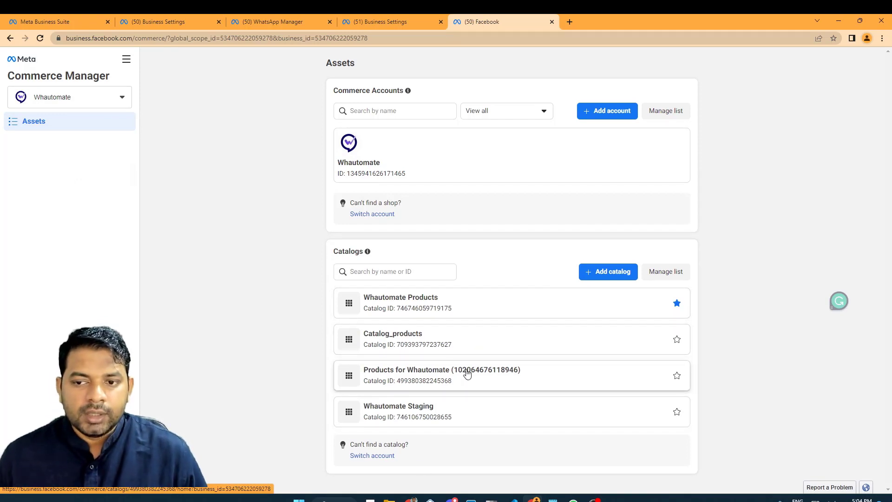
# - Start a new catalog of the Ecommerce type for products sold online and continue to its settings
pyautogui.click(610, 273)
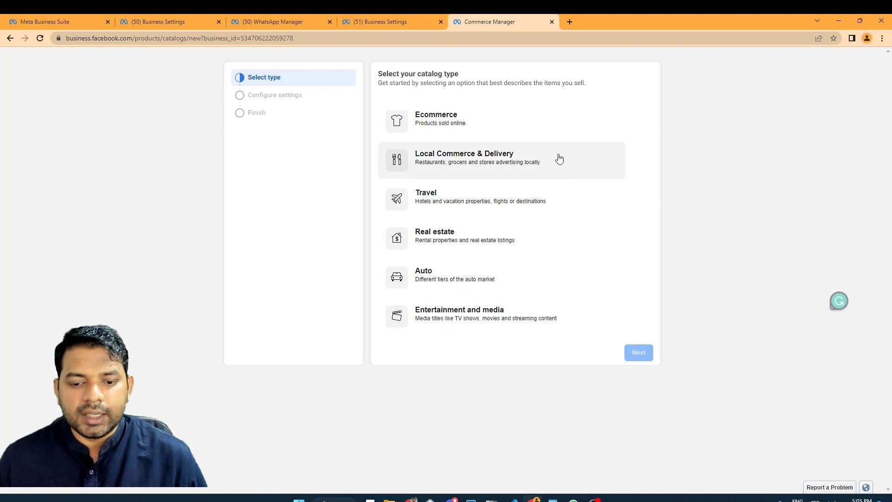
pyautogui.click(467, 123)
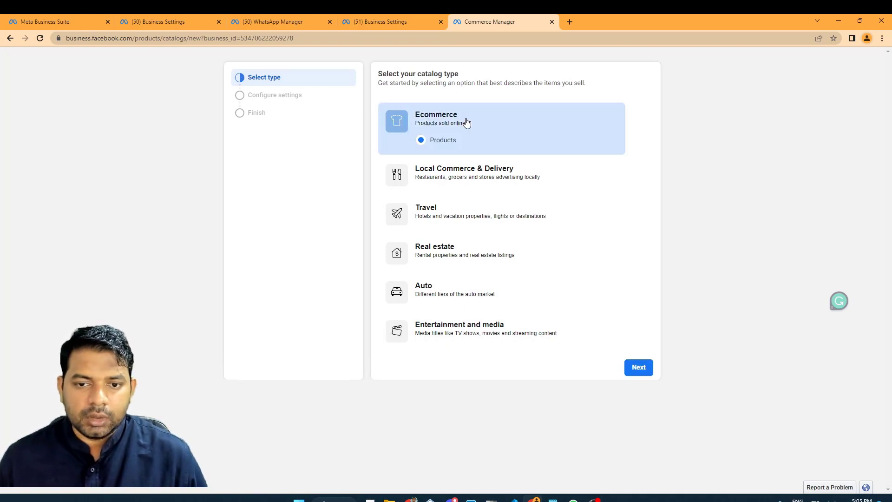
pyautogui.click(638, 367)
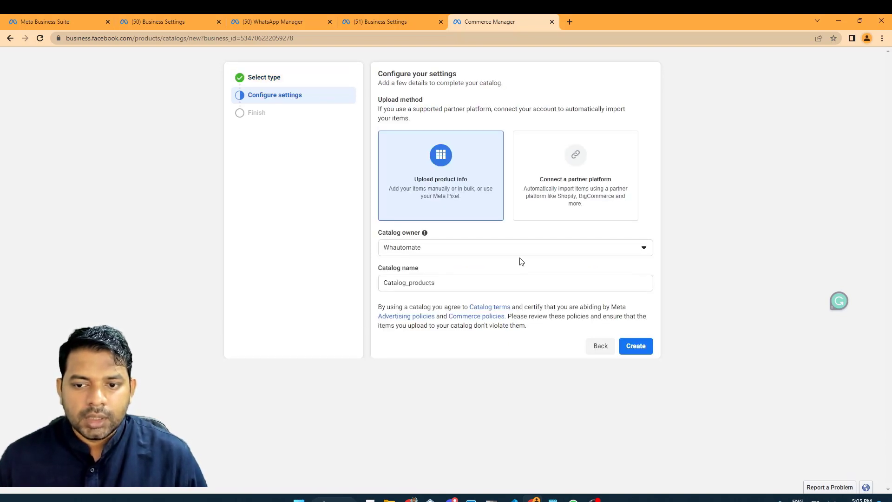
# - Name the catalog Whautomate Demo, keep Whautomate as its owner with the Upload product info method, and create it
pyautogui.click(511, 249)
pyautogui.doubleClick(466, 283)
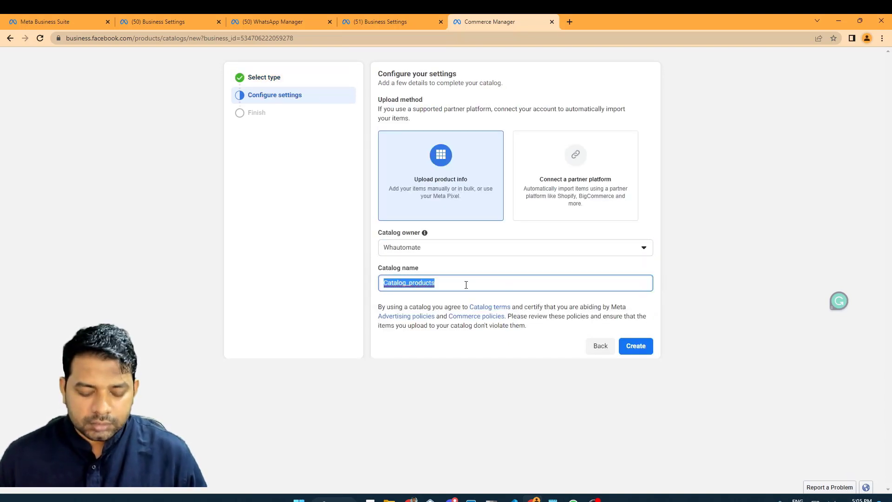
pyautogui.write('Whautomate ')
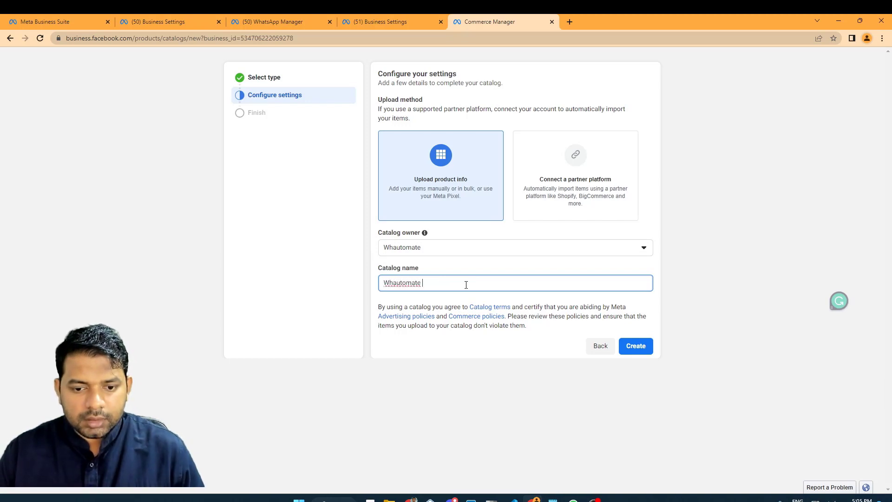
pyautogui.write('Demo')
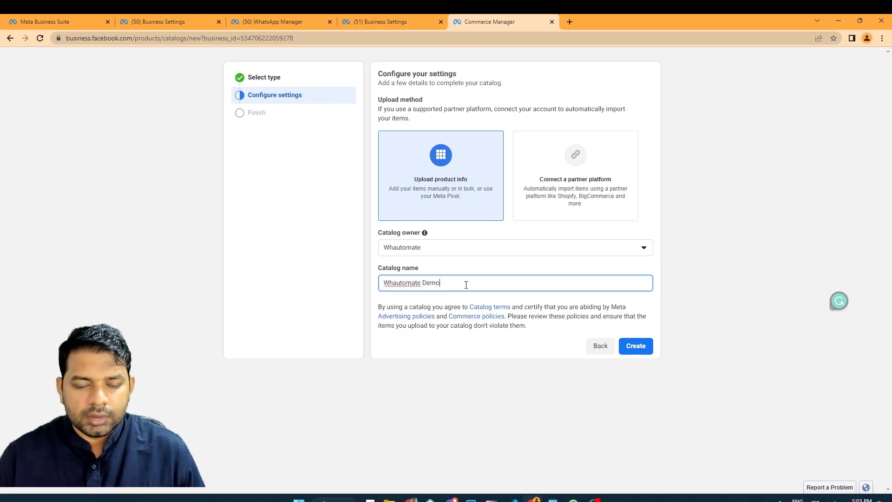
pyautogui.click(496, 247)
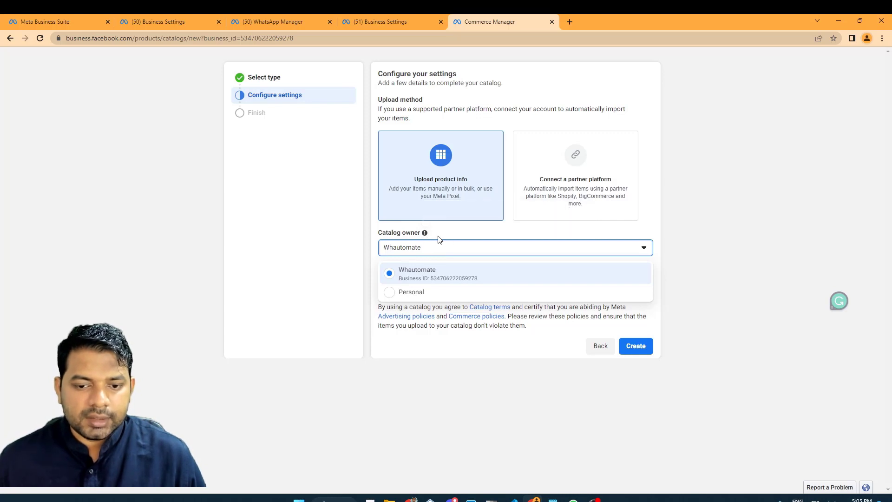
pyautogui.click(806, 222)
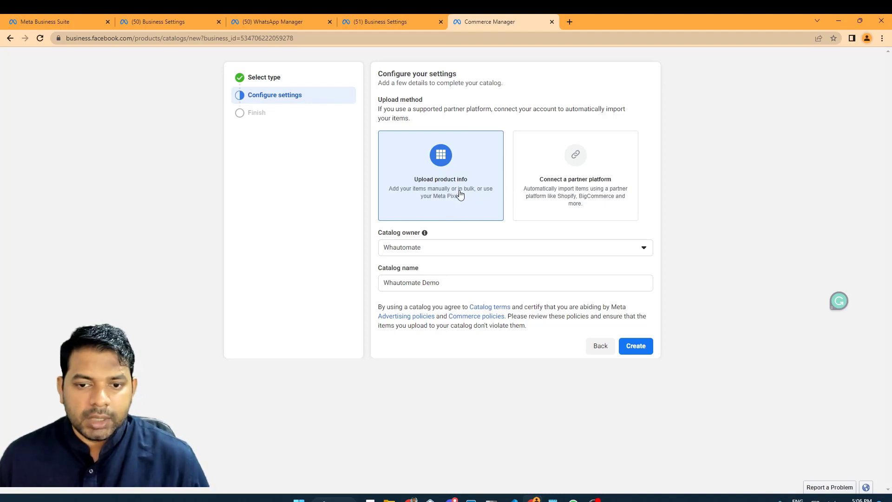
pyautogui.click(636, 348)
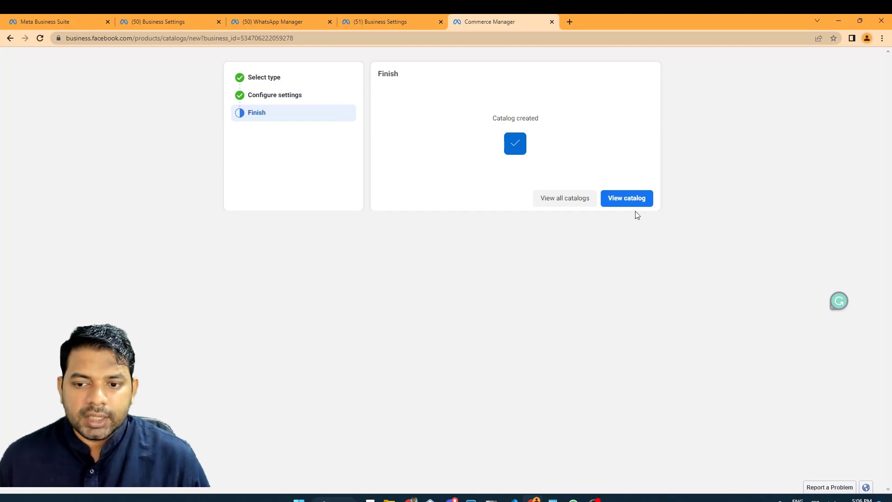
# - Open the newly created catalog and highlight its catalog ID in the page address
pyautogui.click(636, 199)
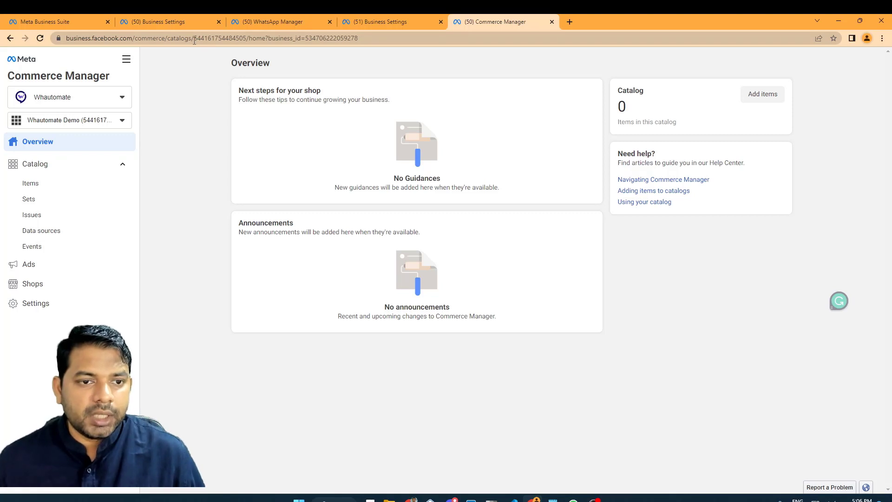
pyautogui.moveTo(194, 38); pyautogui.dragTo(242, 38)
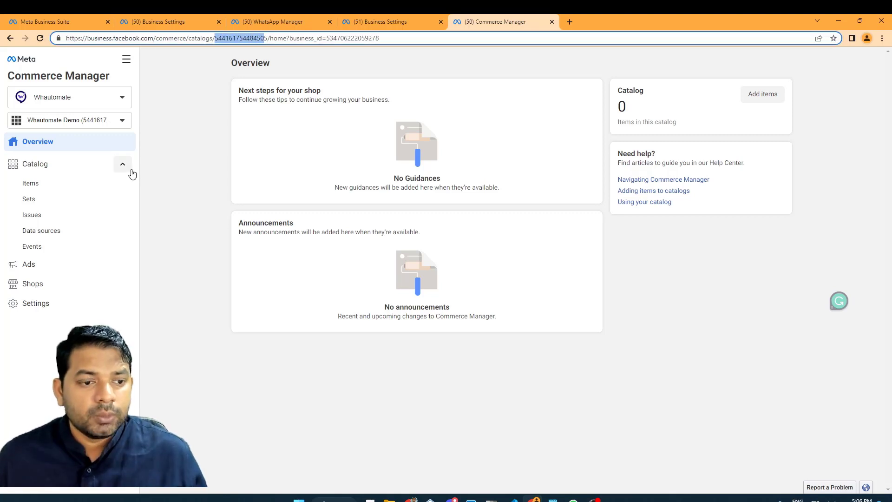
# - In the catalog's items, check the partner platform choices for adding items, go back and continue with the Manual option
pyautogui.click(34, 188)
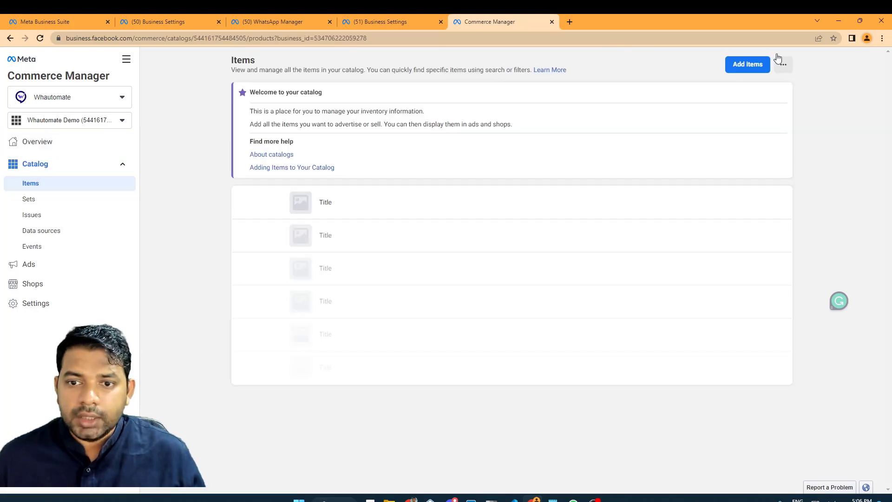
pyautogui.click(736, 68)
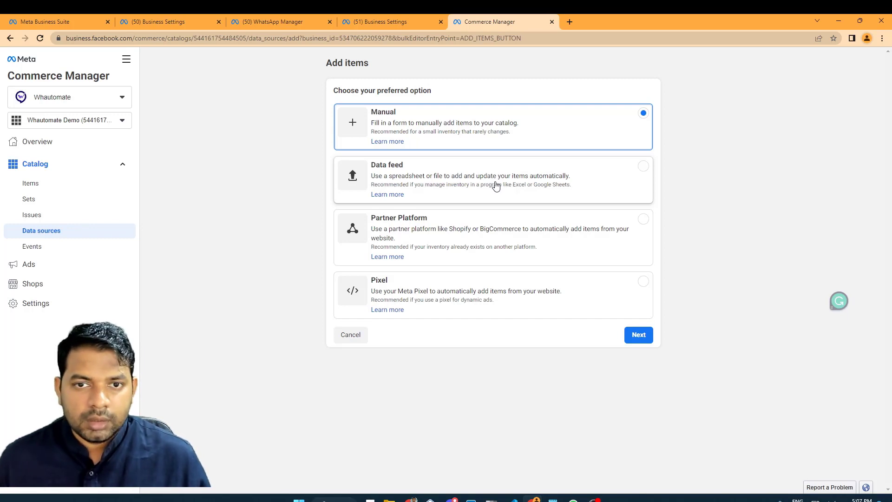
pyautogui.click(439, 230)
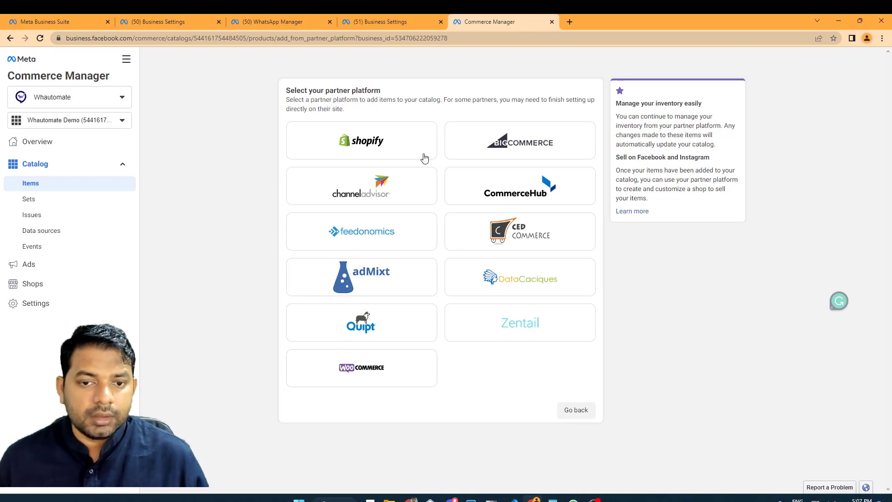
pyautogui.click(578, 410)
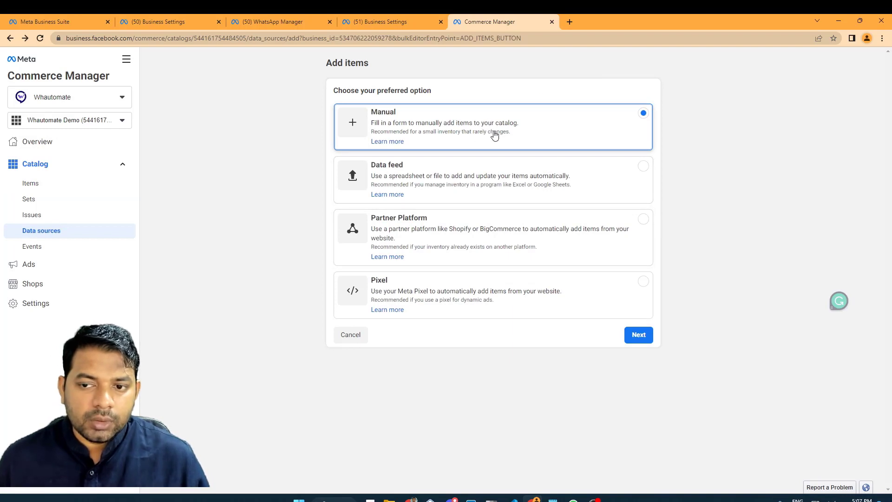
pyautogui.click(639, 336)
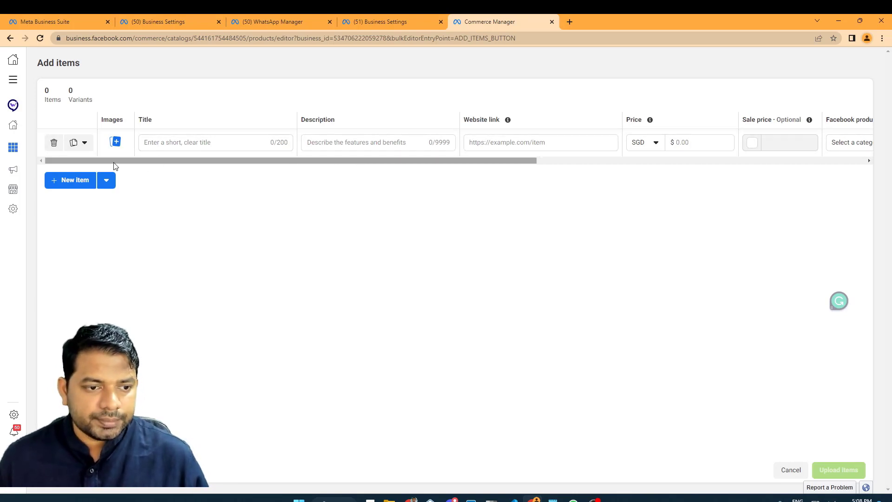
# - Add the image Whauto-01.jpg to the first item and save it
pyautogui.click(115, 141)
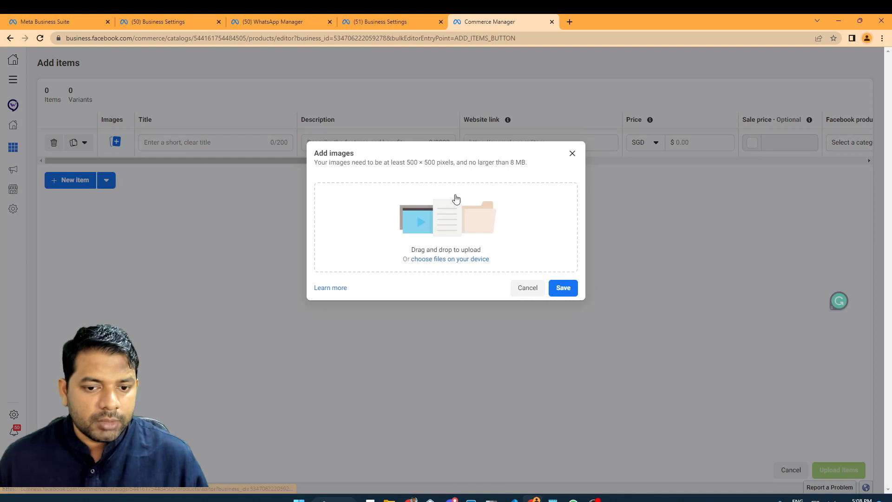
pyautogui.click(482, 207)
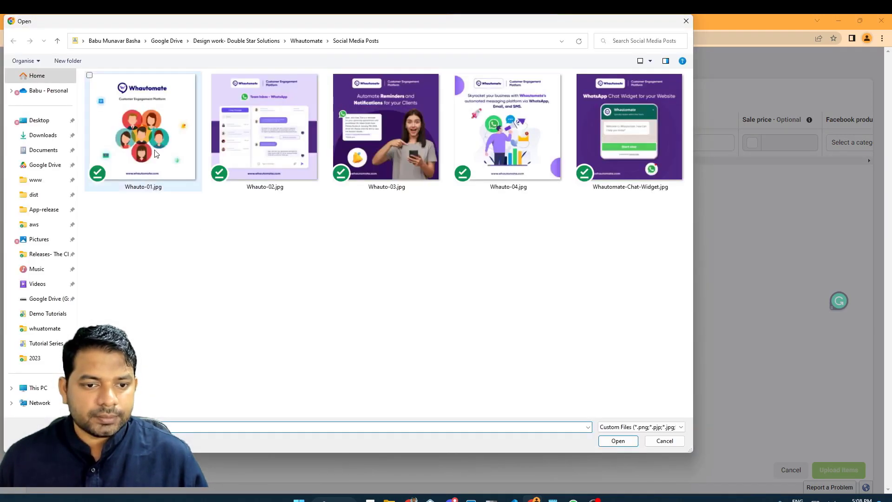
pyautogui.doubleClick(156, 153)
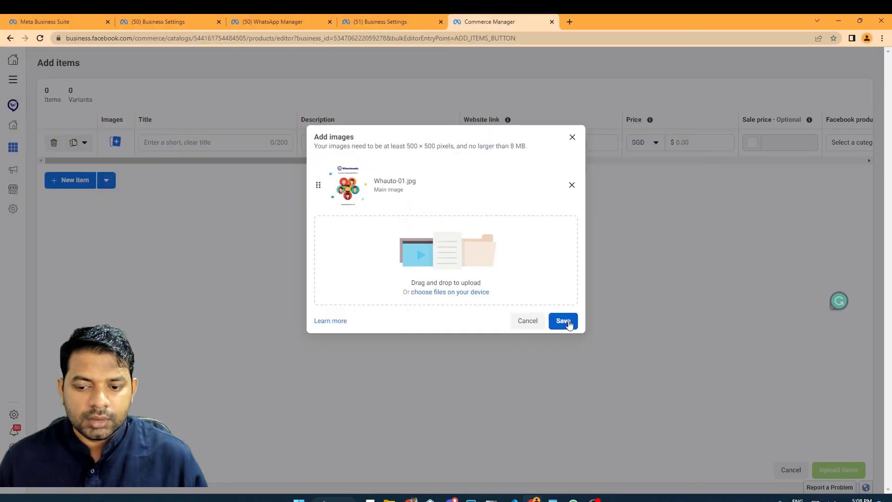
pyautogui.click(568, 322)
# - Title the item "Whautomate Chatbot Demo" and describe it as "Demo Product for our chatbot"
pyautogui.click(222, 143)
pyautogui.write('W')
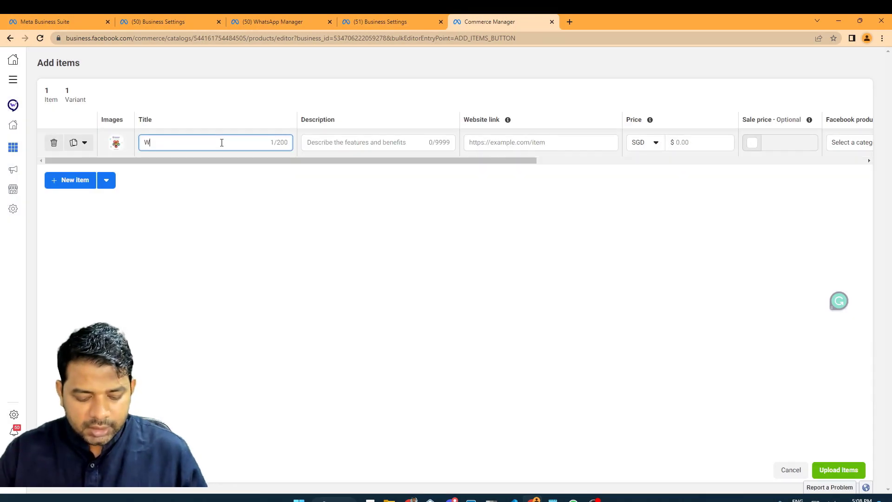
pyautogui.write('hautomate Chatbot ')
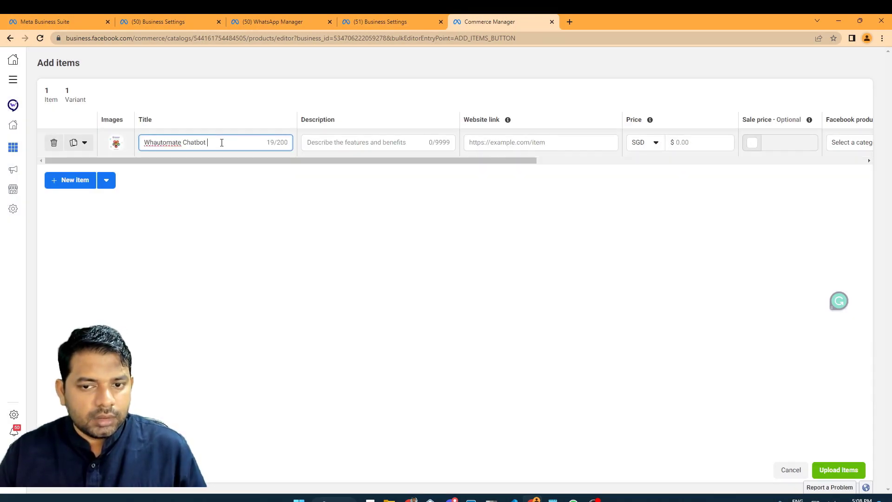
pyautogui.write('Demo')
pyautogui.click(336, 135)
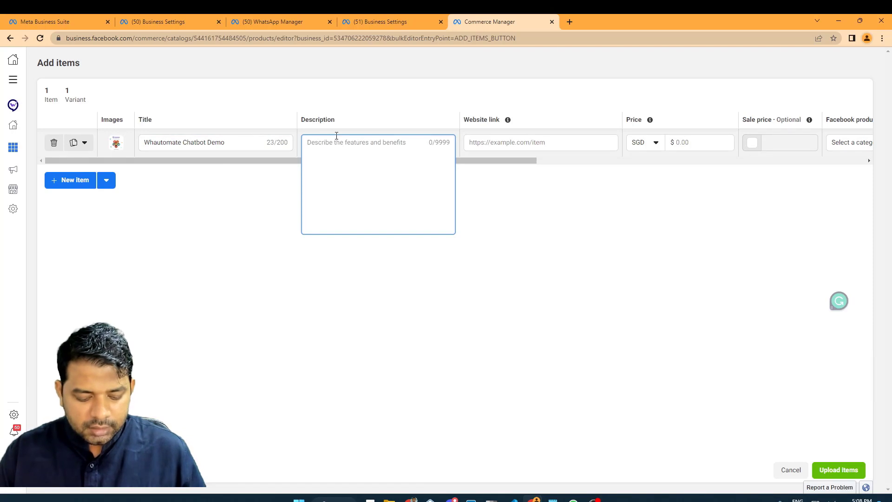
pyautogui.write('Demo Product ')
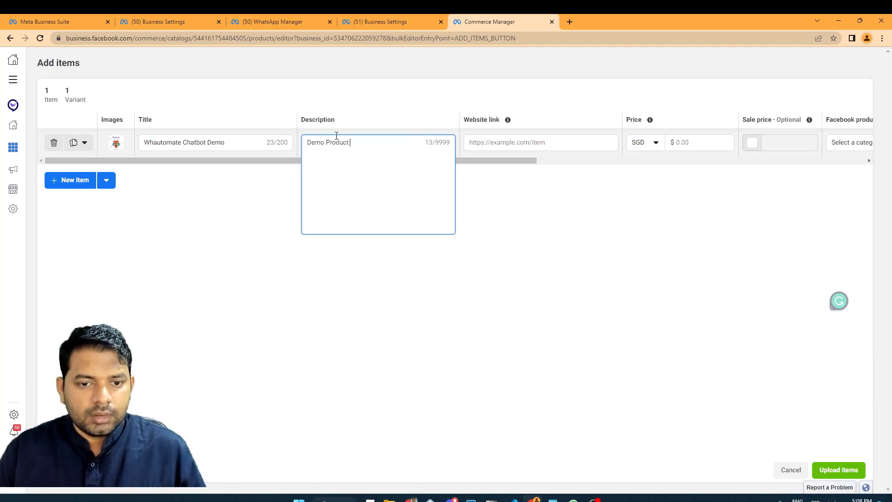
pyautogui.write('for our chatbot')
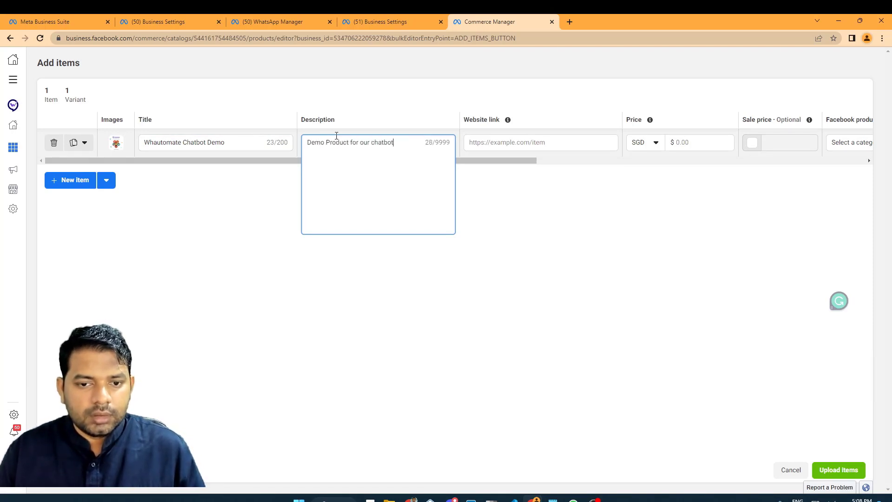
pyautogui.click(576, 141)
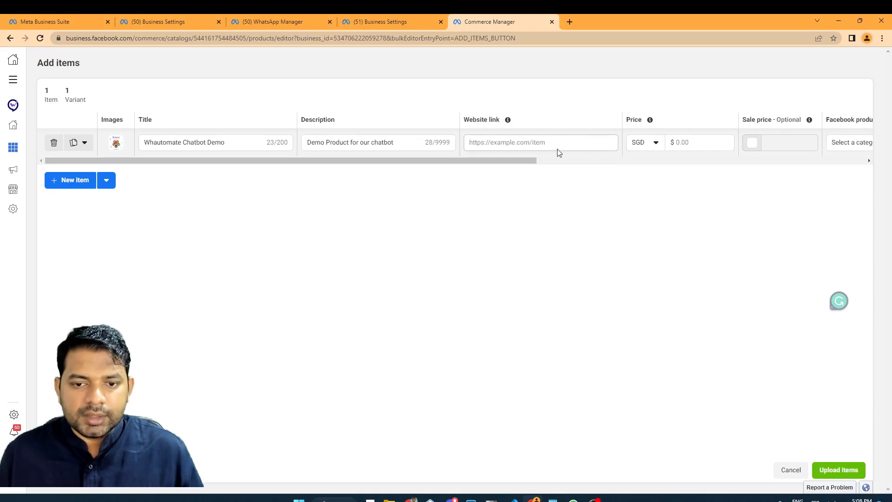
pyautogui.write('https://wh')
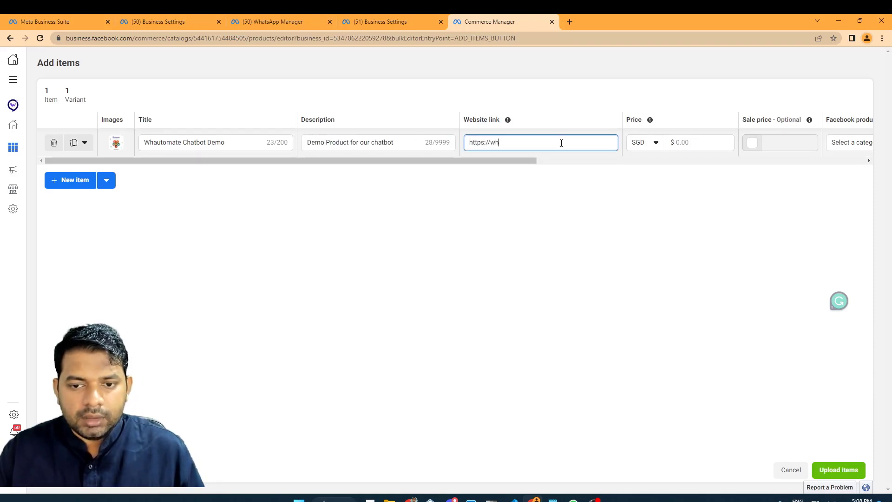
pyautogui.write('automate.com')
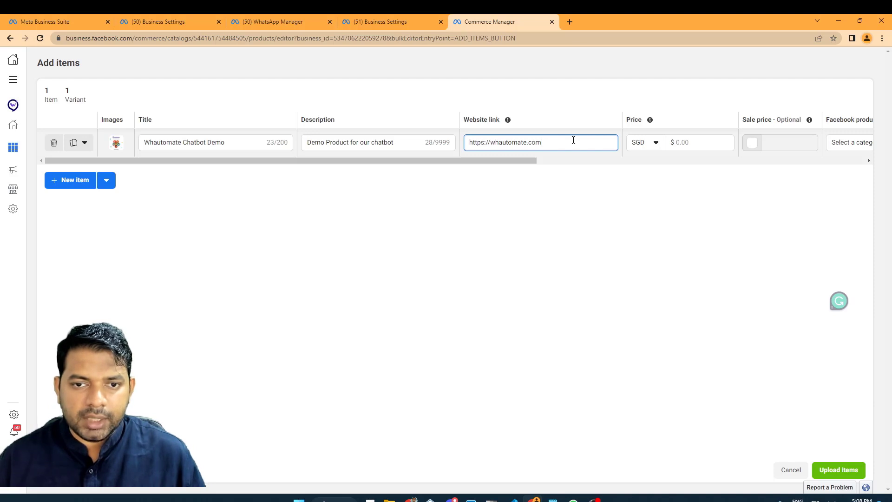
# - Set the item's price to SGD 2.00 and its Facebook product category to Other
pyautogui.click(689, 140)
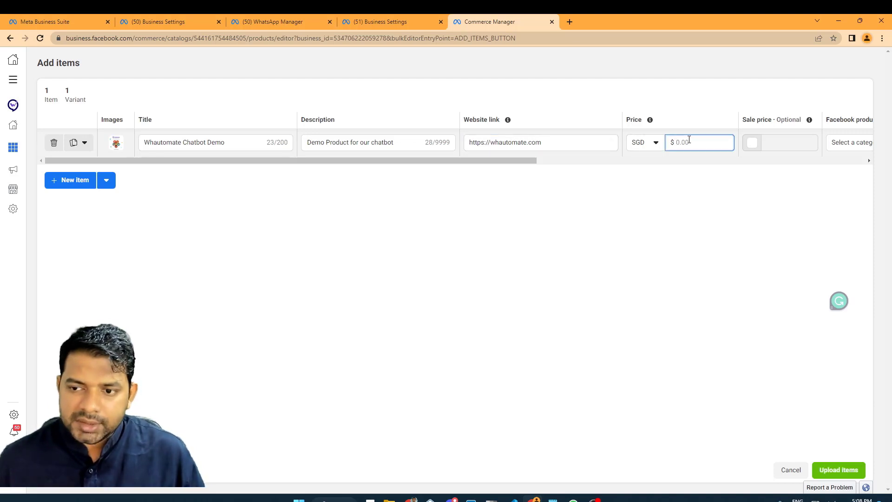
pyautogui.write('2')
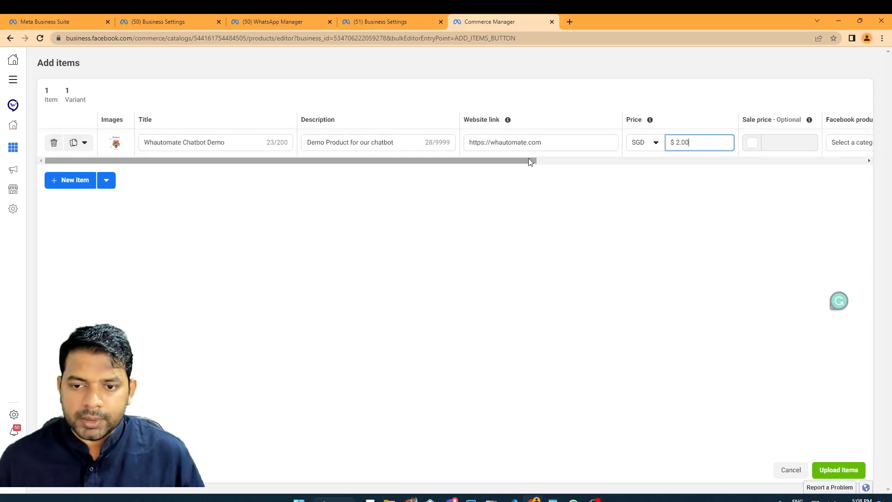
pyautogui.moveTo(531, 161); pyautogui.dragTo(677, 161)
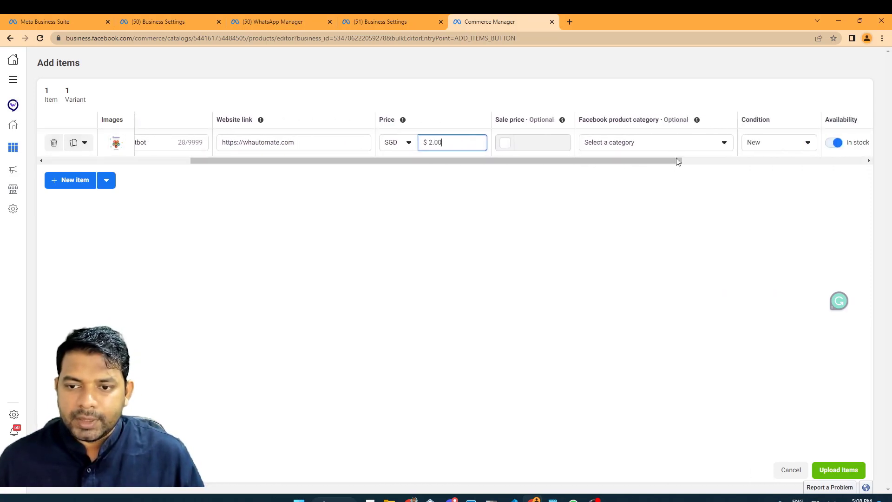
pyautogui.click(675, 141)
pyautogui.scroll(-8, 635, 223)
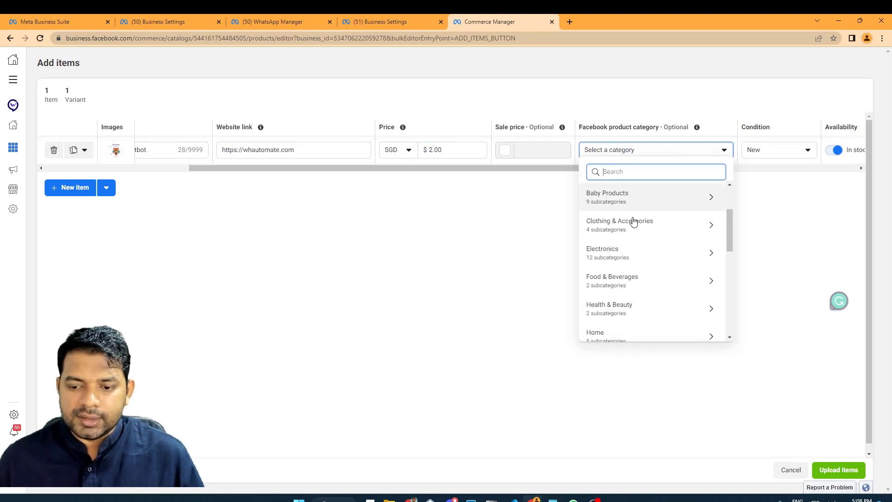
pyautogui.click(604, 209)
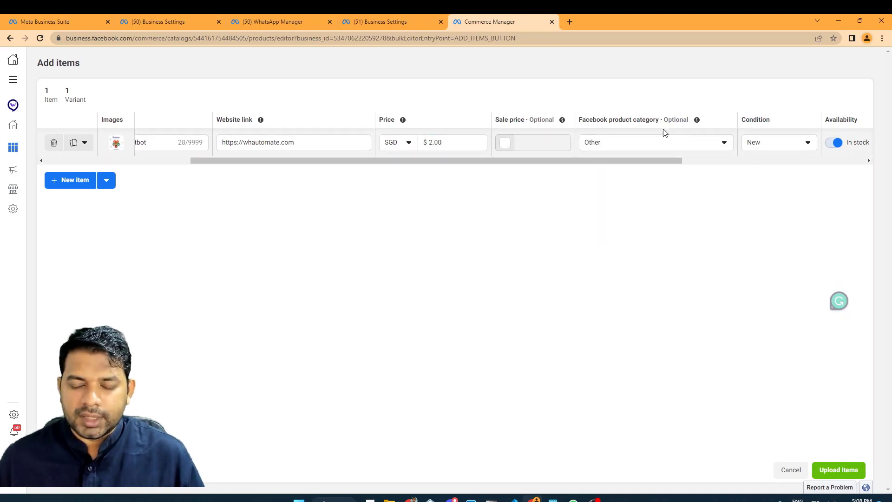
# - Enter 123456789 as the item's content ID and upload the item to the catalog
pyautogui.moveTo(635, 161); pyautogui.dragTo(860, 172)
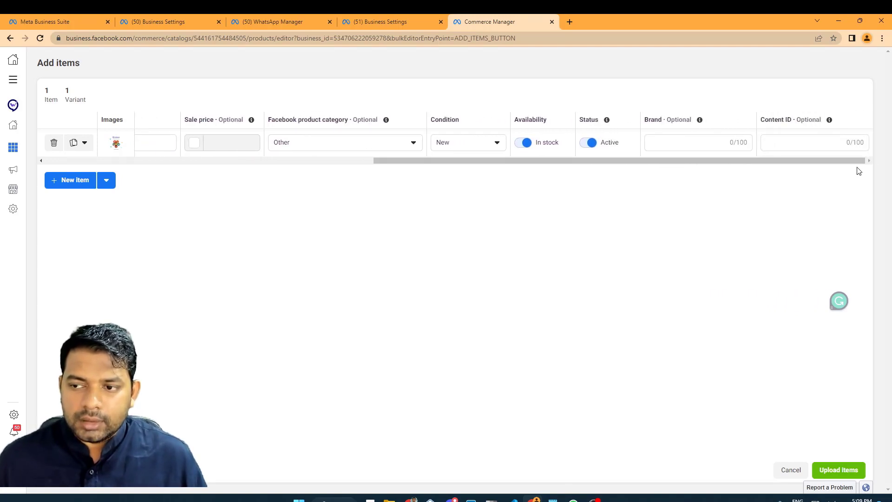
pyautogui.click(814, 141)
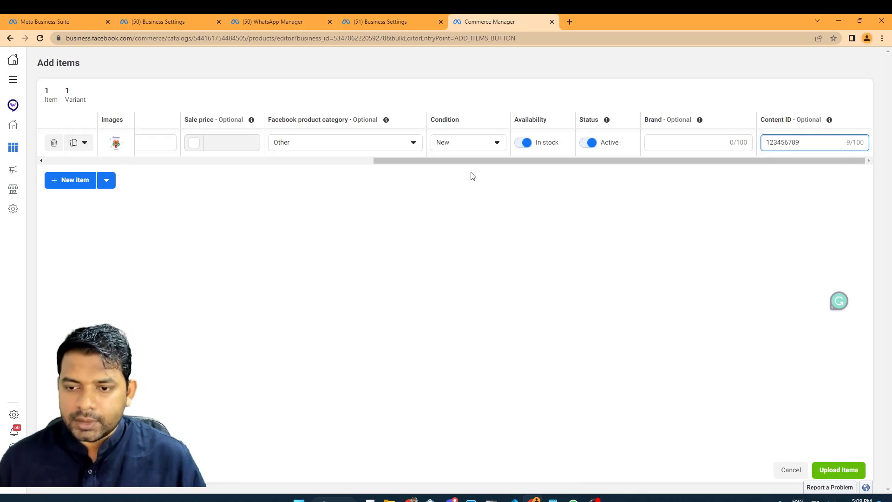
pyautogui.click(850, 471)
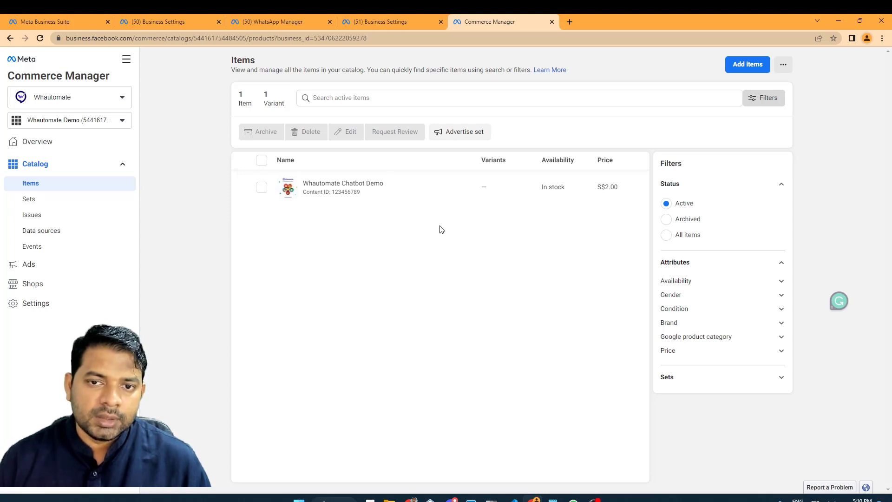
# - From the Whautomate Demo WhatsApp account in Business settings, open WhatsApp Manager and go to its catalog page
pyautogui.click(386, 24)
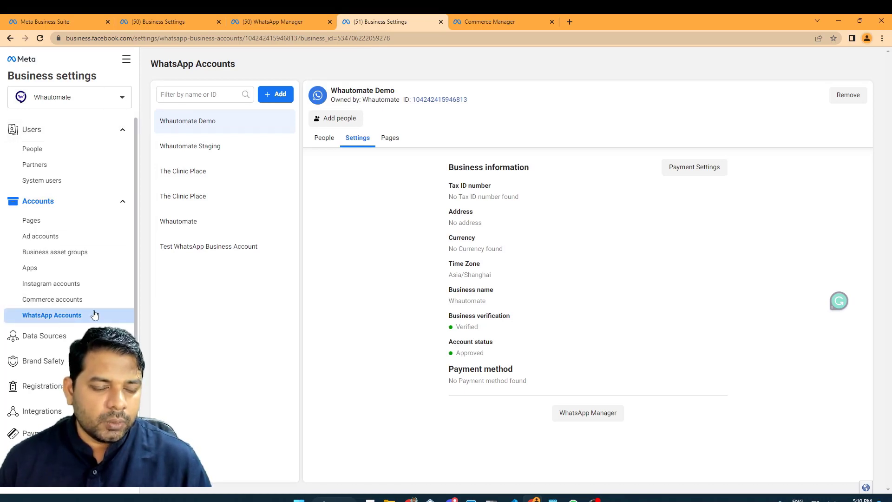
pyautogui.click(584, 413)
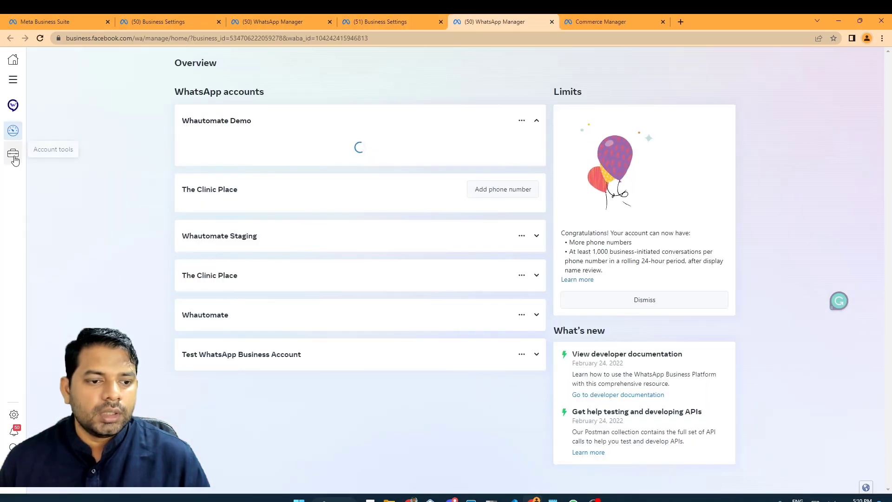
pyautogui.click(15, 158)
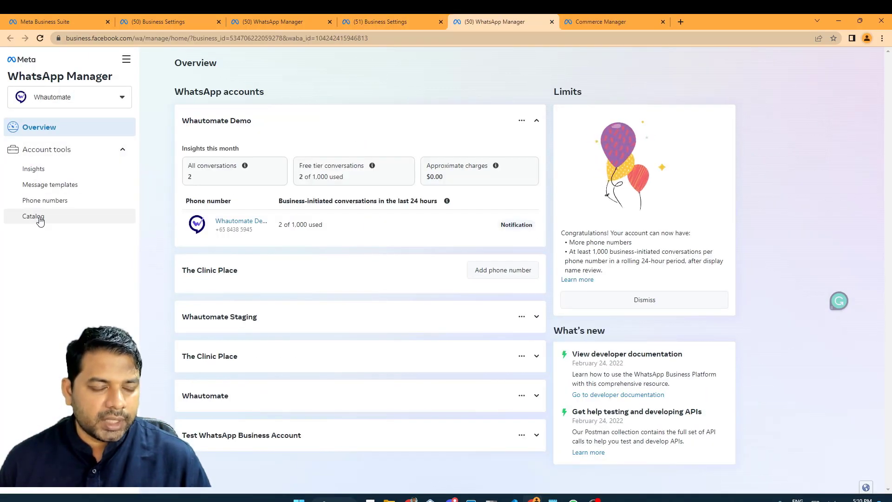
pyautogui.click(46, 219)
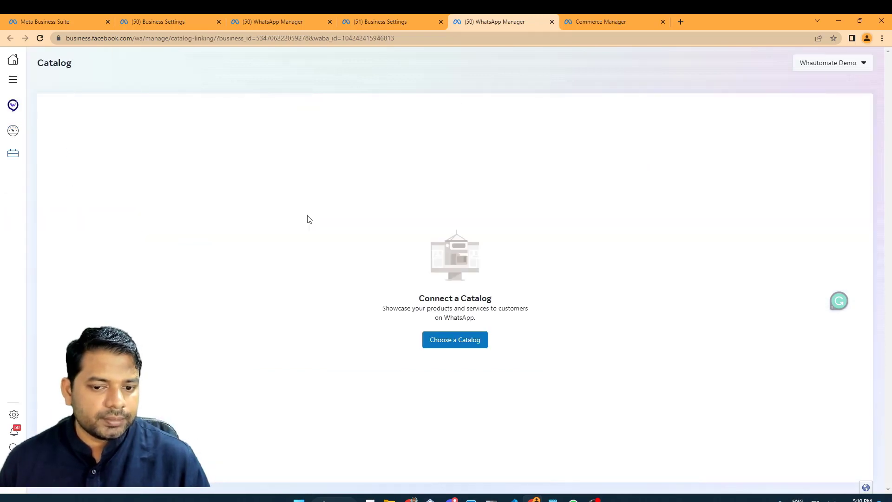
# - Connect the Whautomate Demo catalog to the Whautomate Demo WhatsApp account
pyautogui.click(467, 348)
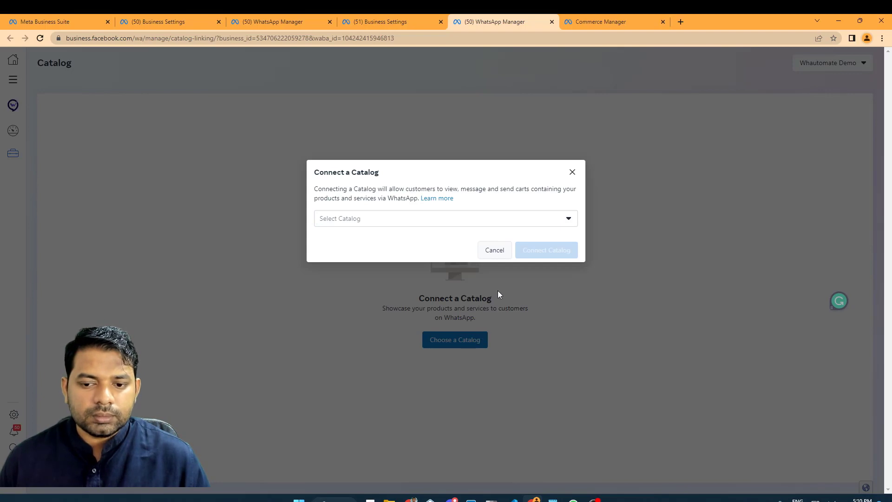
pyautogui.click(528, 223)
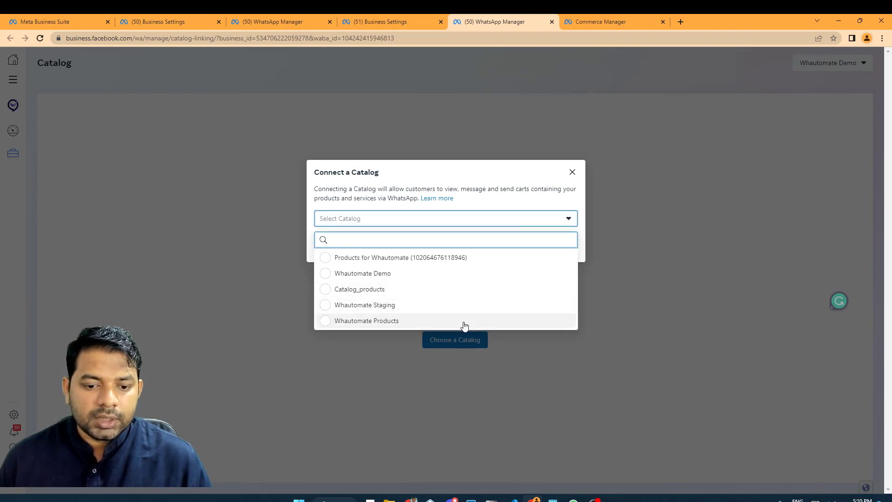
pyautogui.click(325, 278)
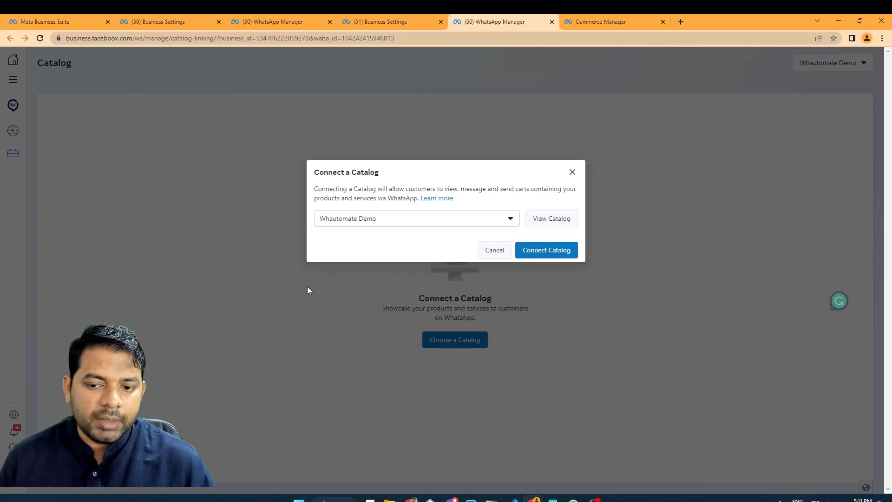
pyautogui.click(563, 256)
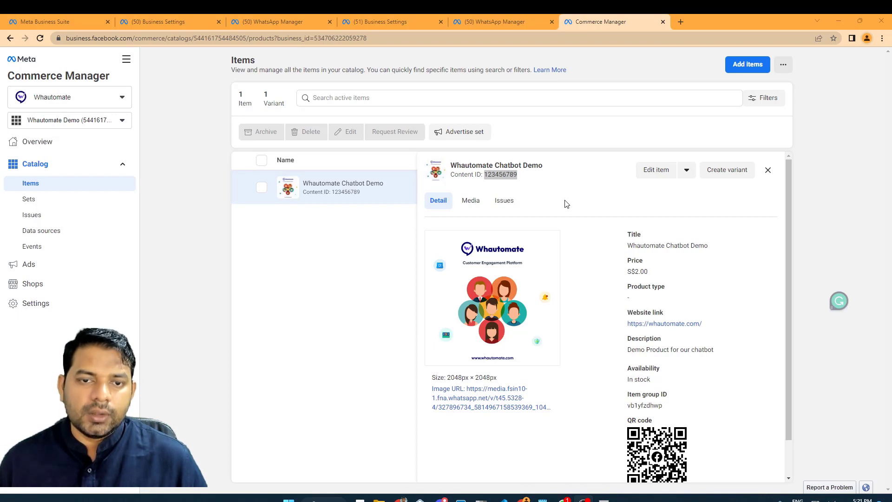
# - Return to Business settings and start assigning assets to the WhatsApp_API system user
pyautogui.click(382, 21)
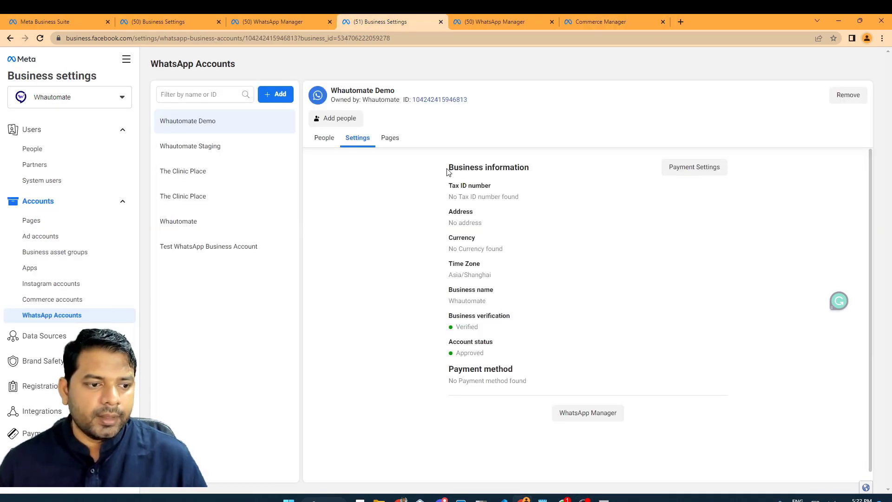
pyautogui.click(62, 181)
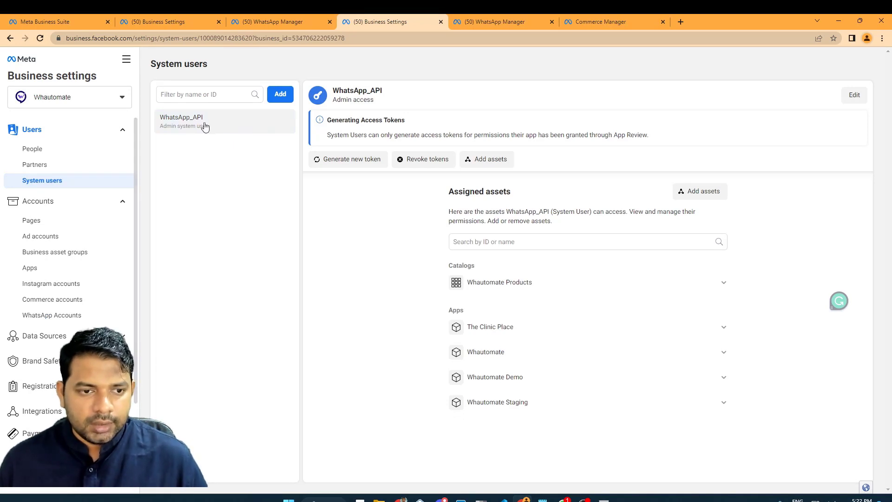
pyautogui.click(549, 251)
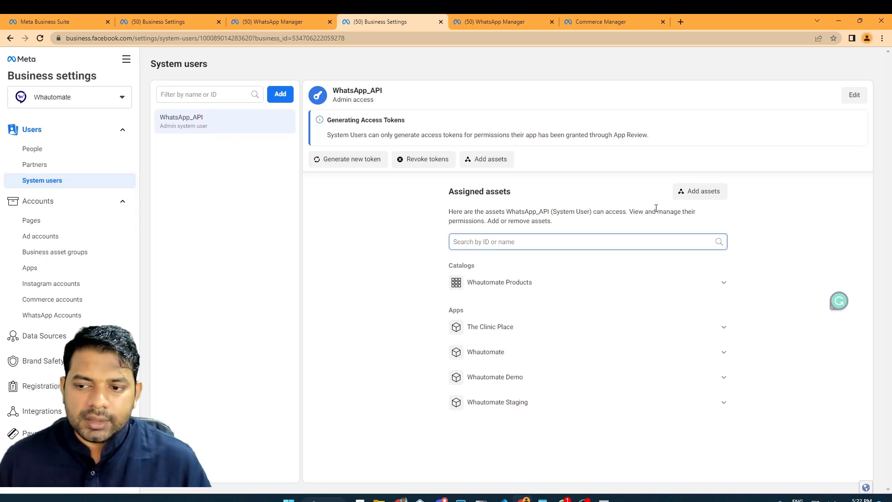
pyautogui.click(698, 194)
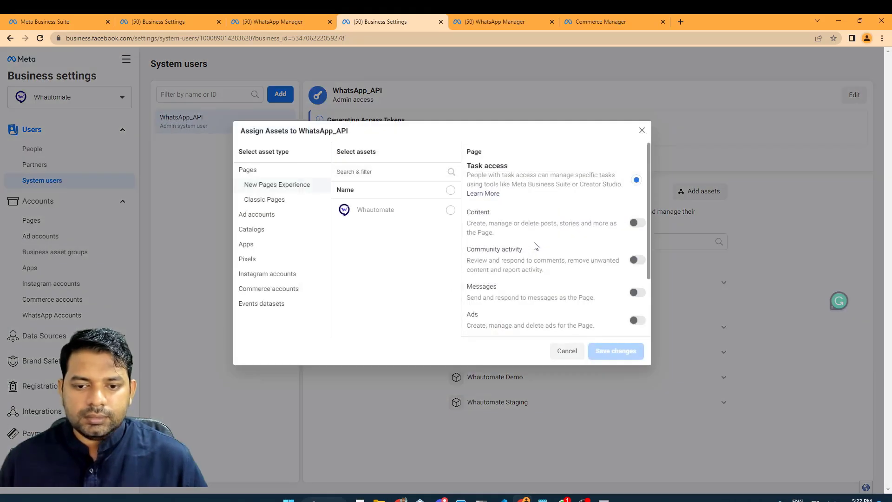
# - Assign the Whautomate Demo catalog to the system user with full Manage catalog control and save the changes
pyautogui.click(255, 230)
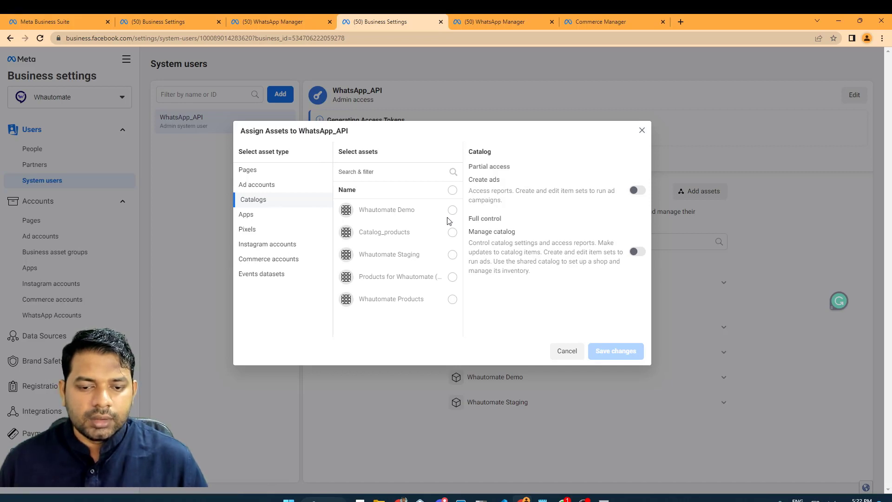
pyautogui.click(451, 211)
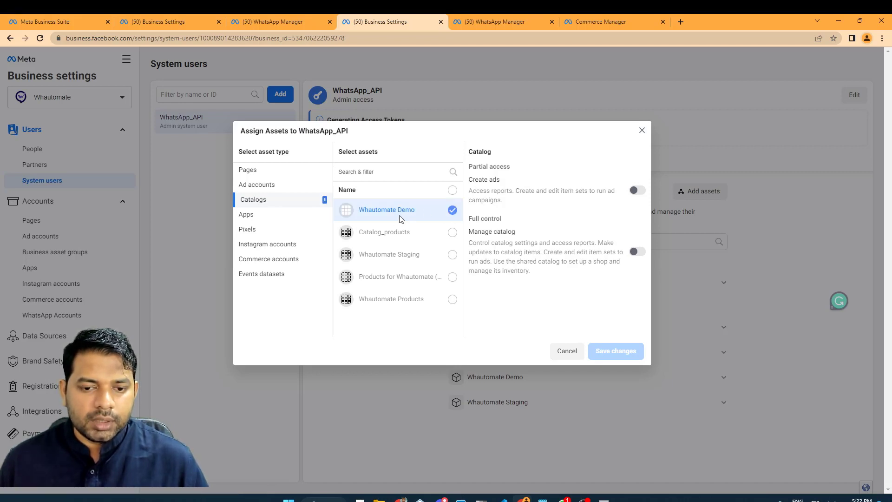
pyautogui.click(635, 252)
pyautogui.click(624, 352)
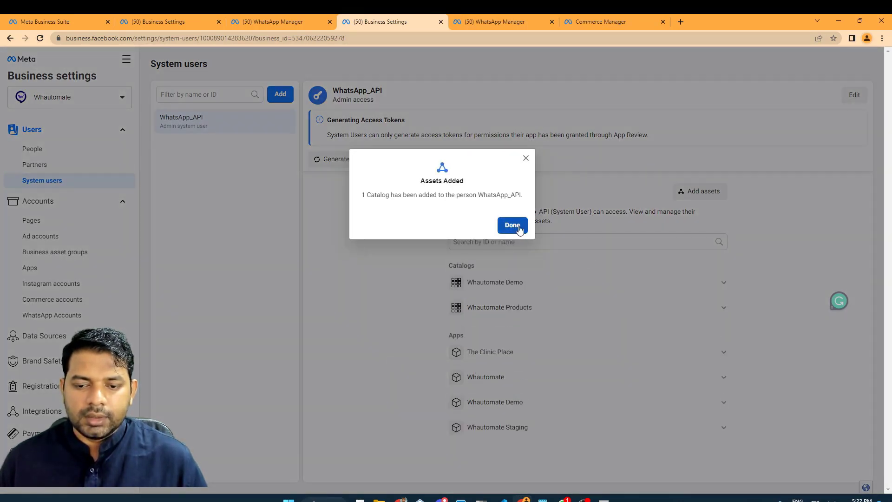
pyautogui.click(513, 225)
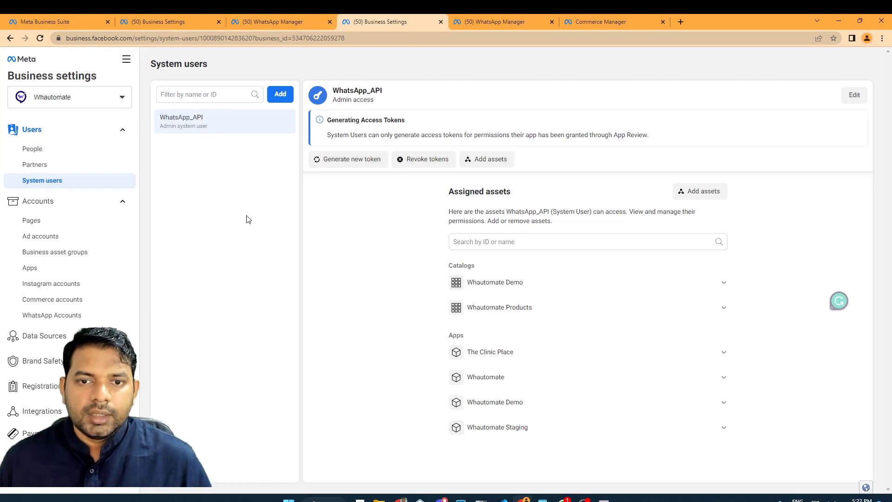